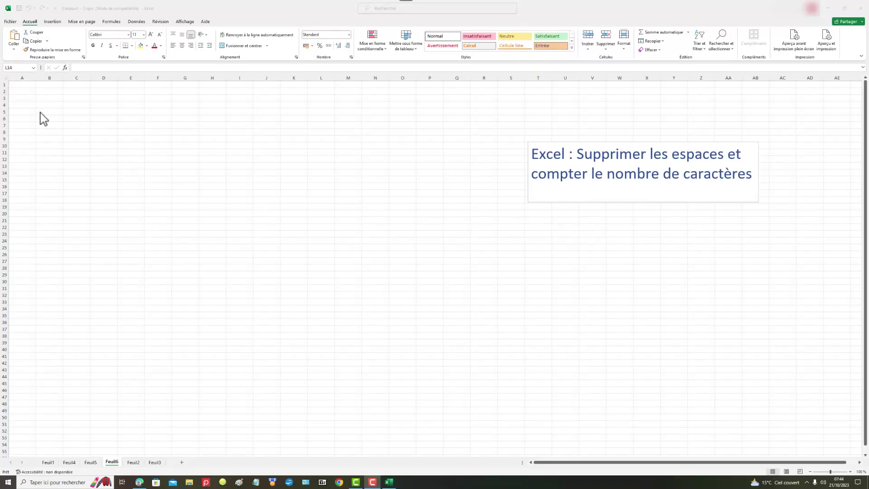
# Type the headers Mois, Verif 1, Mois, Verif 2 into A1:D1 and begin Janvier in A2
pyautogui.click(24, 84)
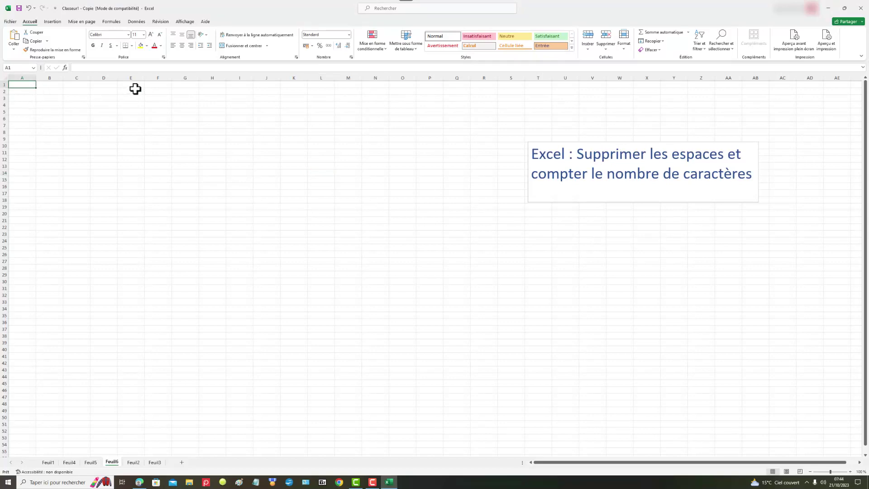
pyautogui.write('Mois')
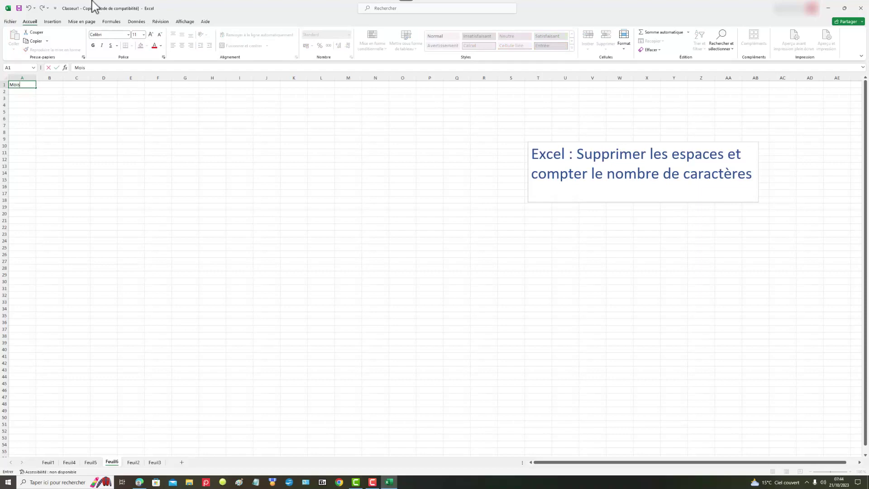
pyautogui.click(50, 84)
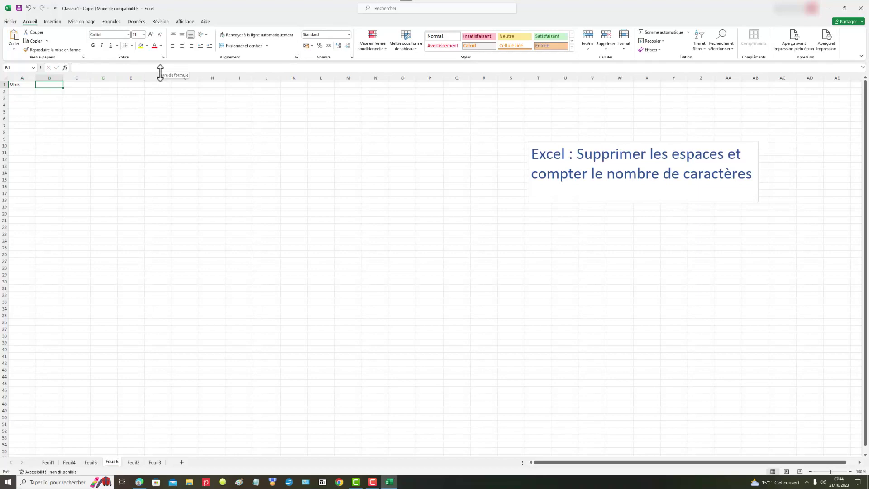
pyautogui.write('Verif 1')
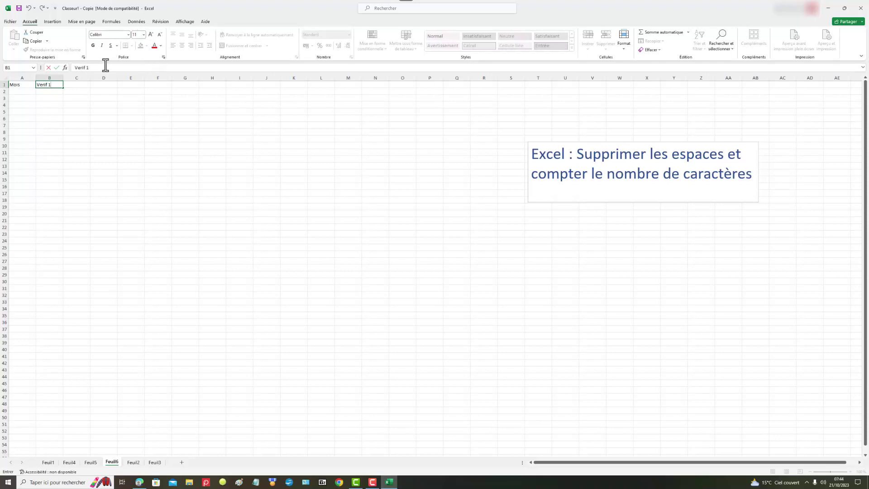
pyautogui.click(85, 83)
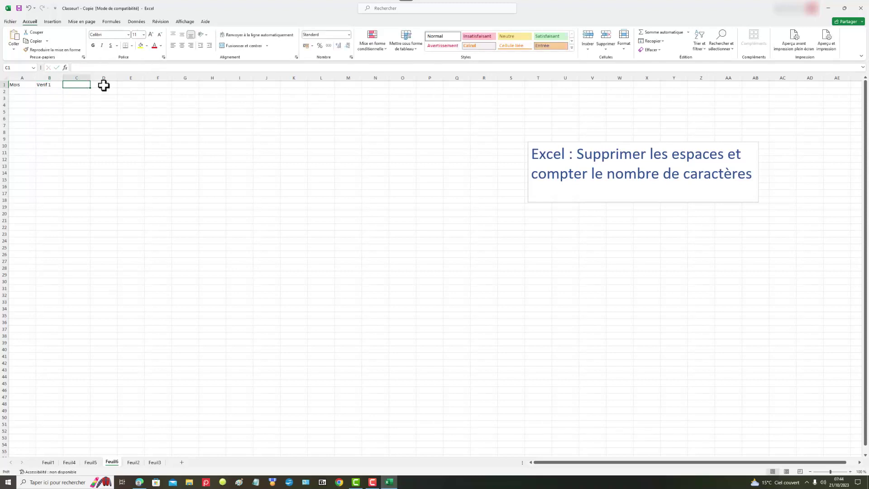
pyautogui.write('Mois')
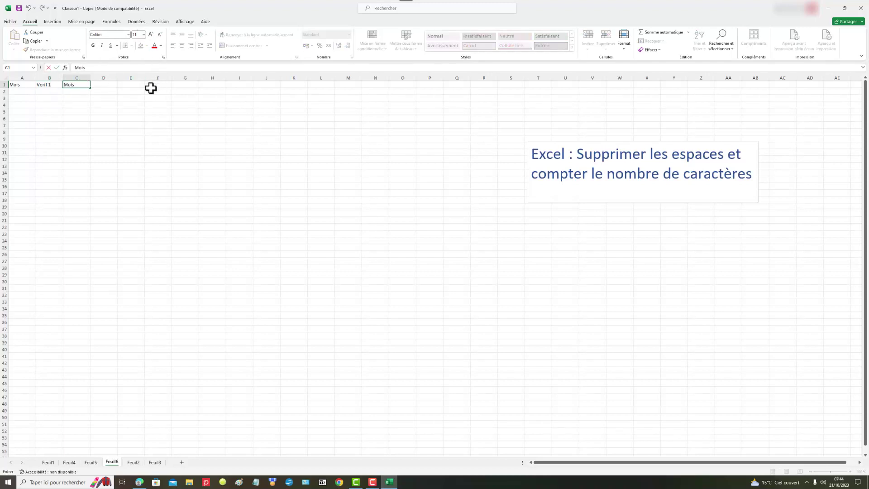
pyautogui.click(111, 84)
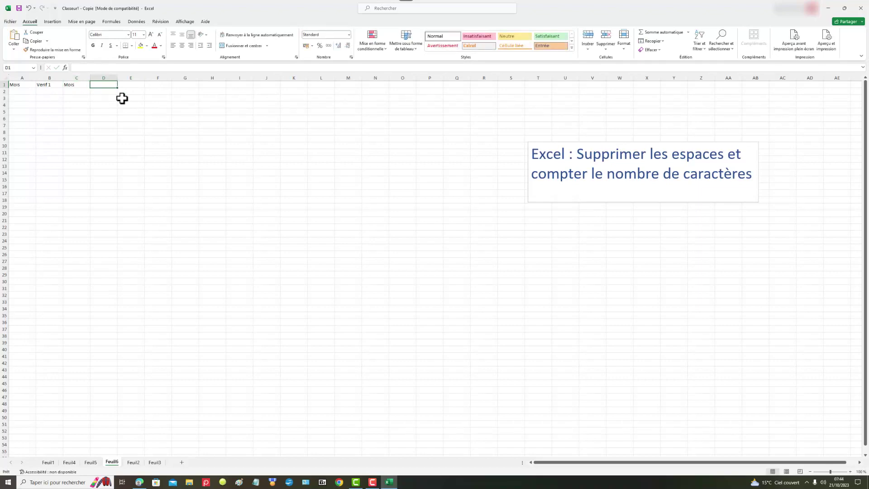
pyautogui.write('Verif')
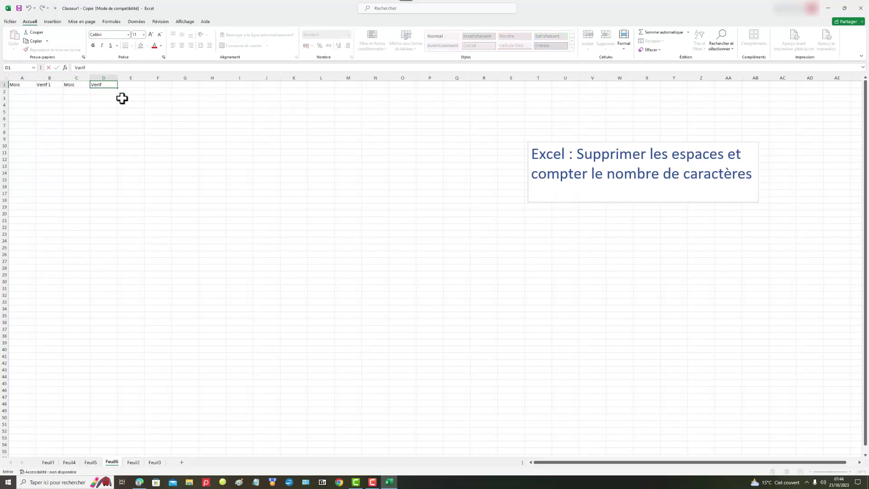
pyautogui.write(' 2')
pyautogui.click(23, 89)
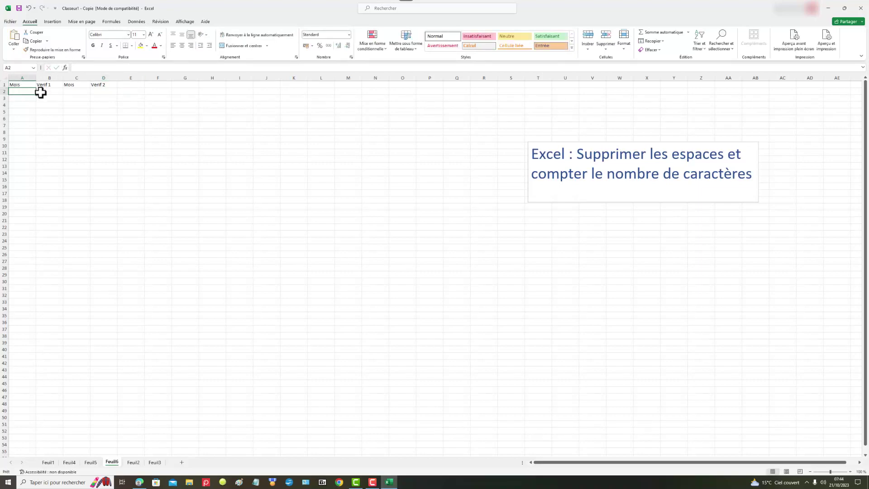
pyautogui.write('Janvier')
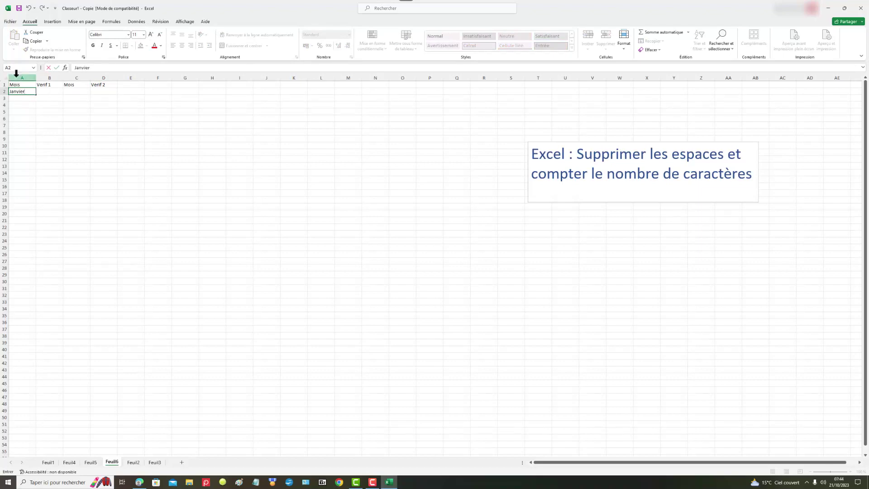
# Commit Janvier and drag A2's fill handle down to A13 to list Janvier through Décembre
pyautogui.click(32, 112)
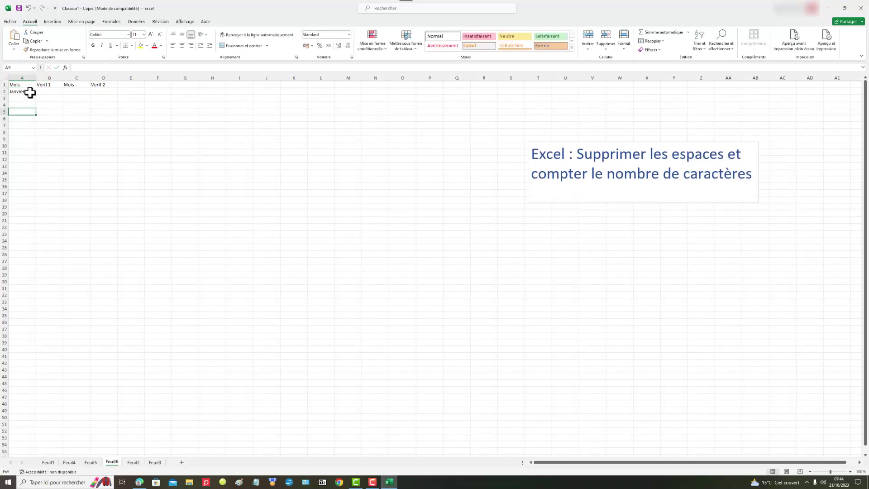
pyautogui.click(29, 92)
pyautogui.moveTo(37, 95); pyautogui.dragTo(37, 95)
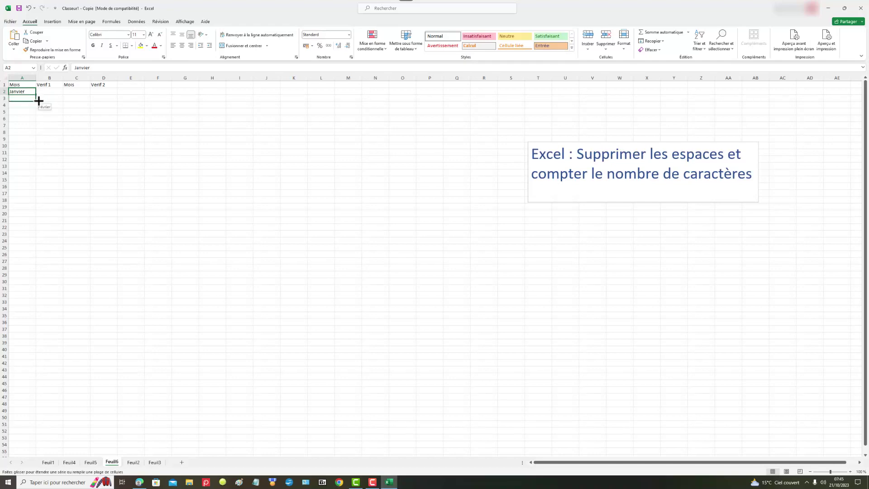
pyautogui.moveTo(38, 97); pyautogui.dragTo(30, 171)
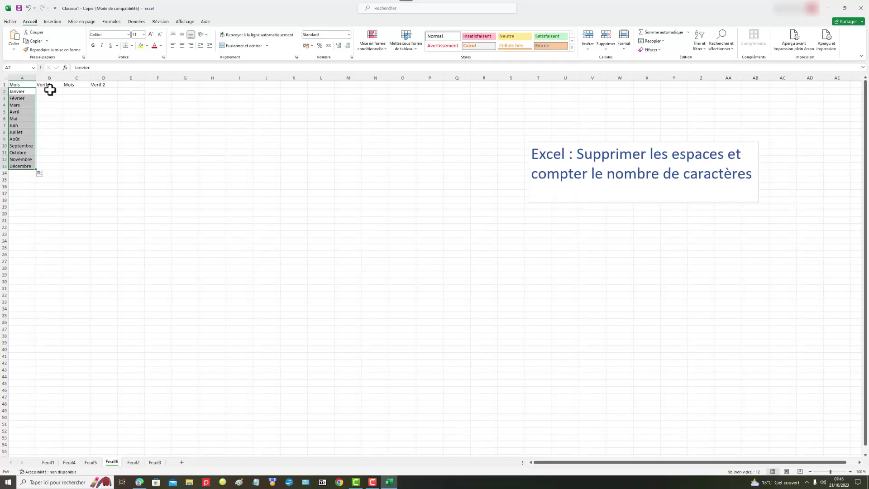
pyautogui.click(50, 90)
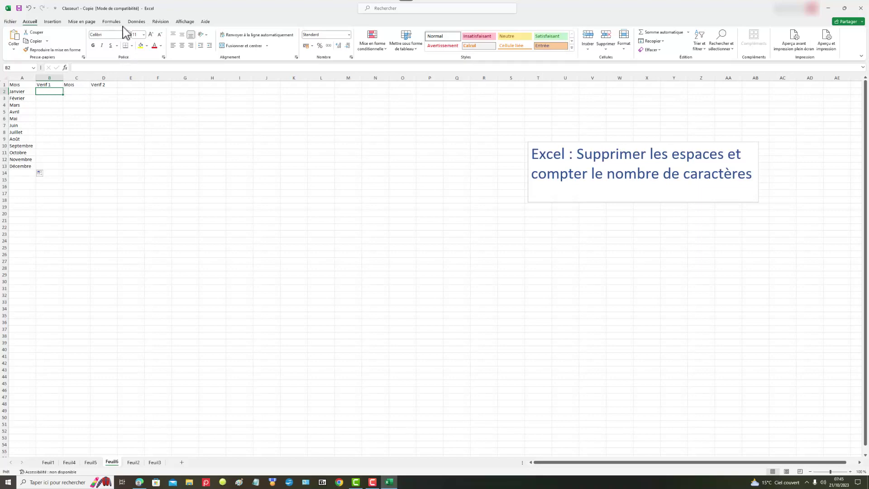
# On Formules, browse the Récentes, Financier, Logique and Texte function lists to find NBCAR
pyautogui.click(111, 22)
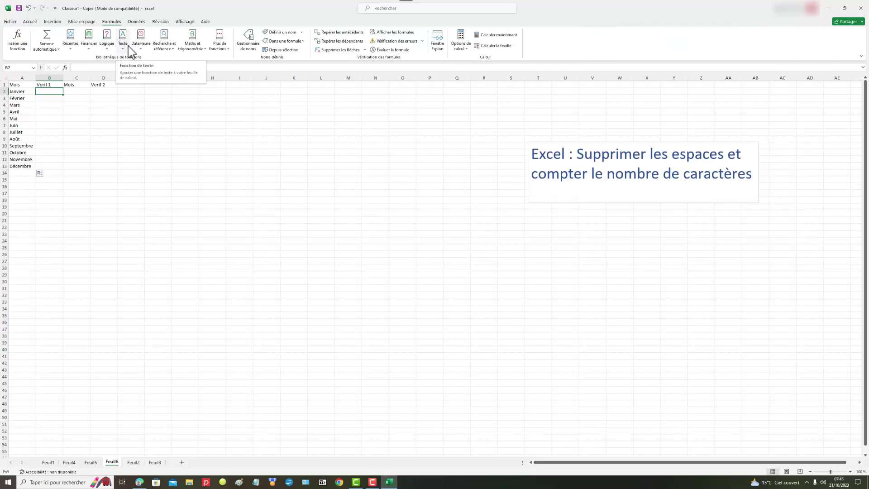
pyautogui.click(75, 49)
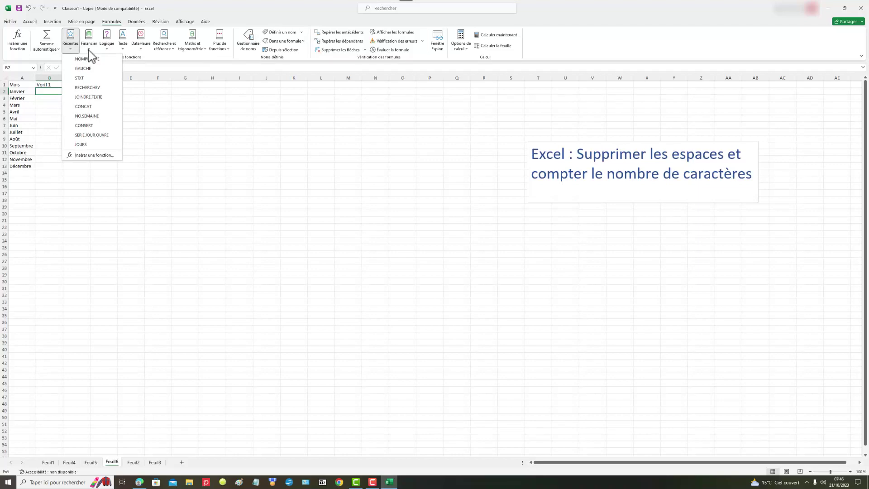
pyautogui.click(89, 49)
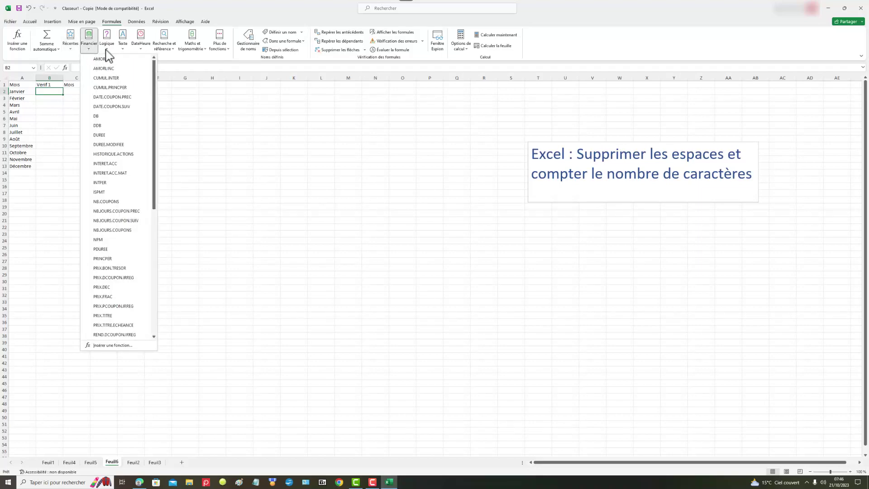
pyautogui.click(107, 49)
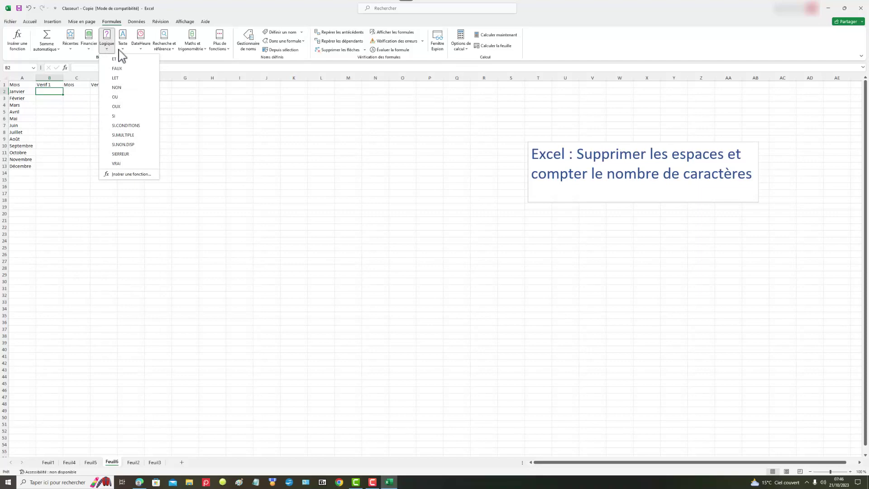
pyautogui.click(123, 49)
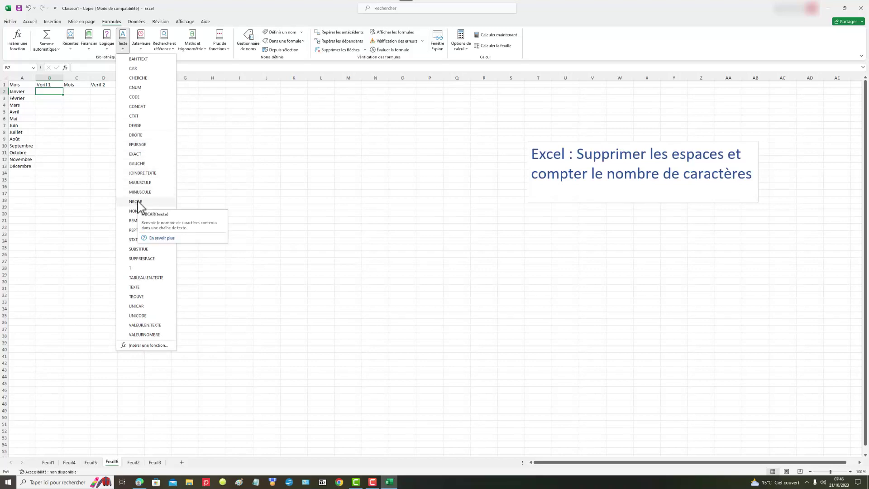
# Insert NBCAR into B2 with A2 as its Texte argument, previewing a count of 7
pyautogui.click(136, 201)
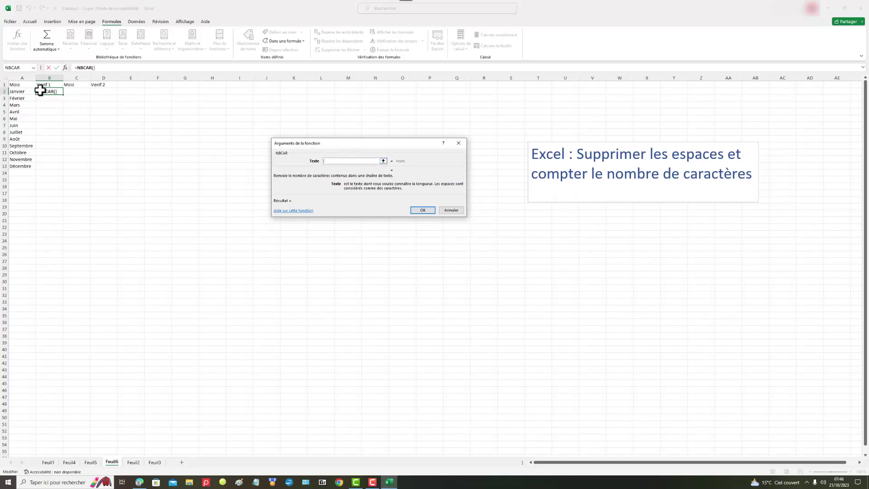
pyautogui.click(23, 92)
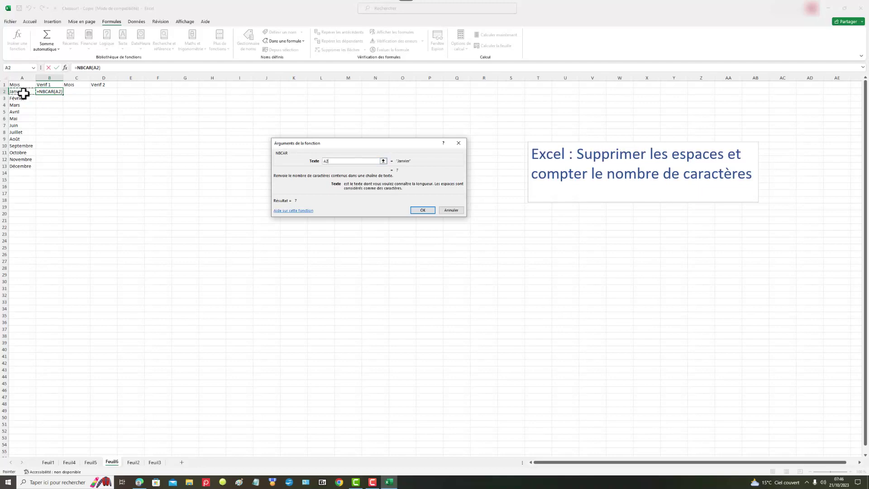
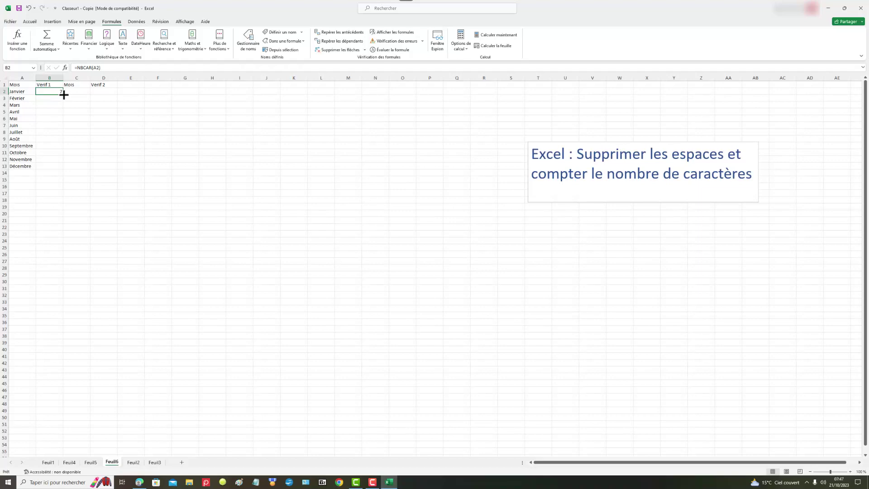
# Fill =NBCAR(A2) from B2 down to B13 so every month gets its Verif 1 count
pyautogui.moveTo(64, 94); pyautogui.dragTo(65, 169)
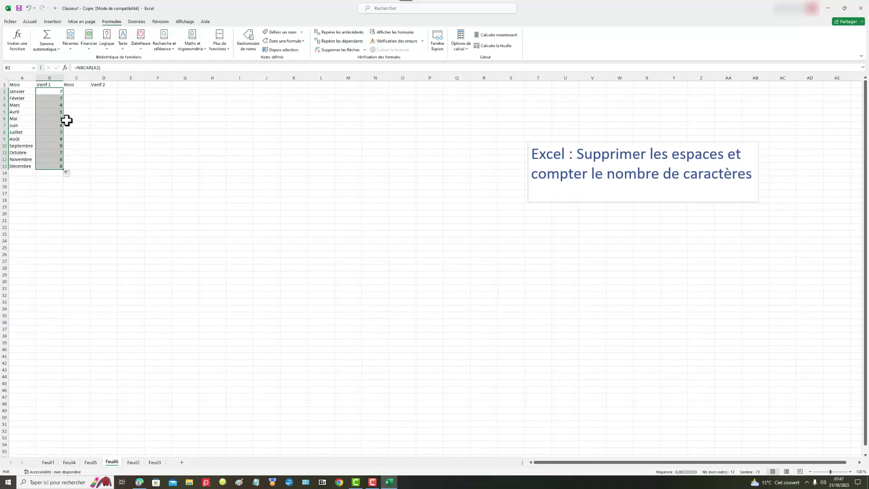
# Retype Janvier, Février and Mars into C2:C4
pyautogui.click(80, 92)
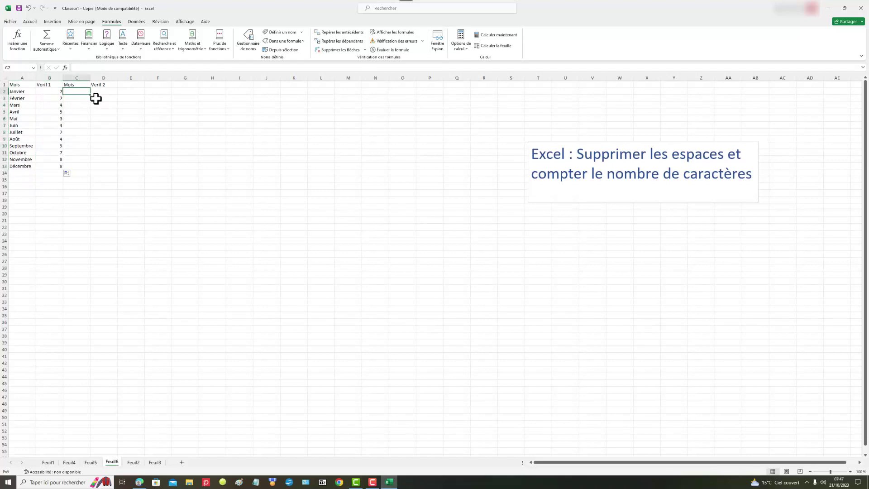
pyautogui.write('Janvier')
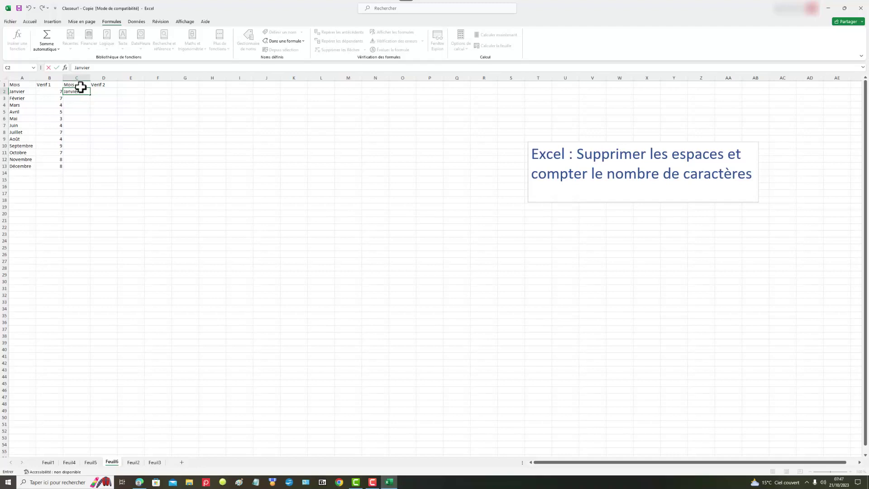
pyautogui.press('Return')
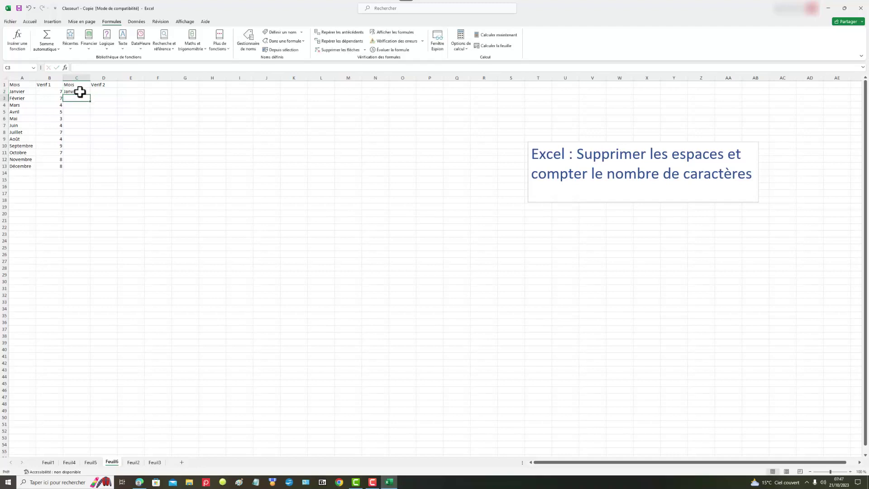
pyautogui.click(80, 91)
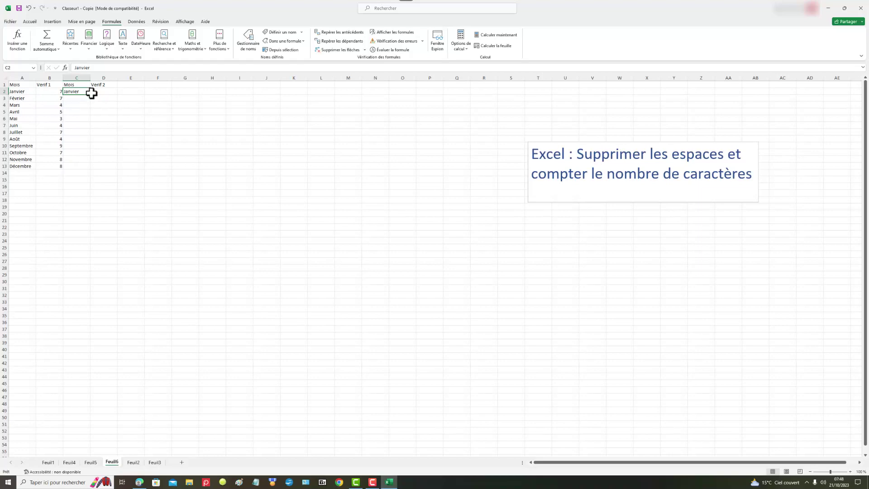
pyautogui.click(70, 98)
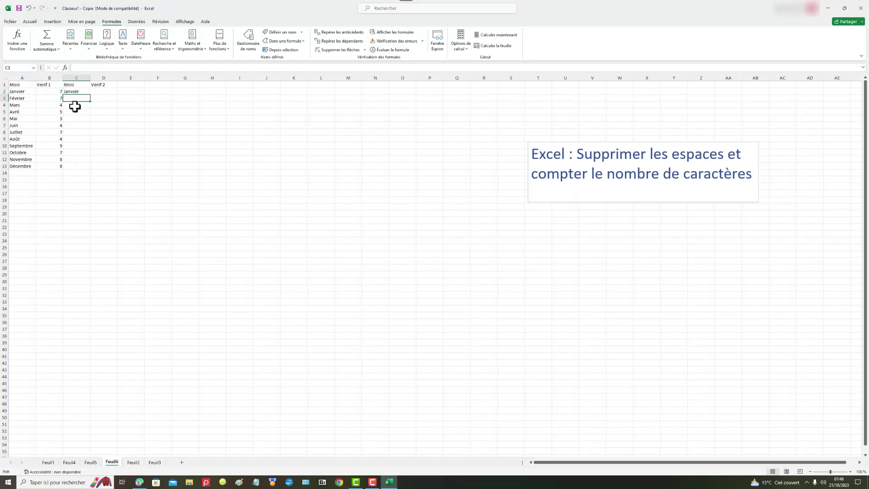
pyautogui.write('Février')
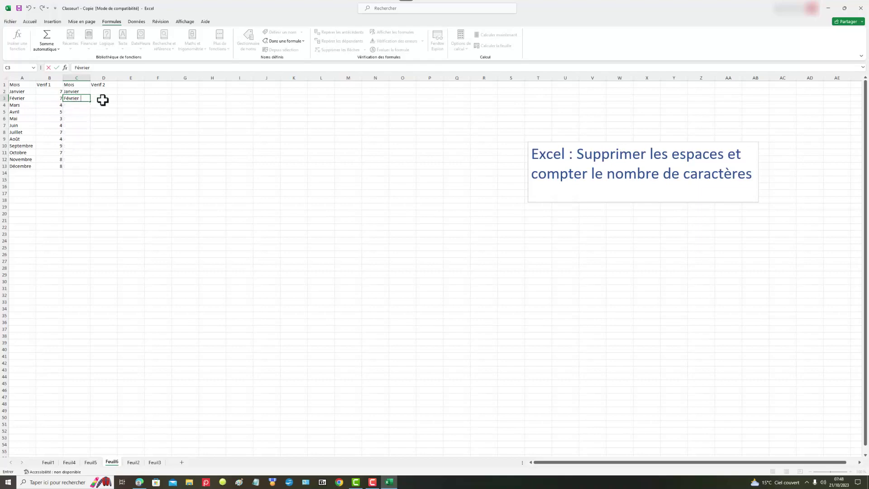
pyautogui.click(87, 109)
pyautogui.click(87, 106)
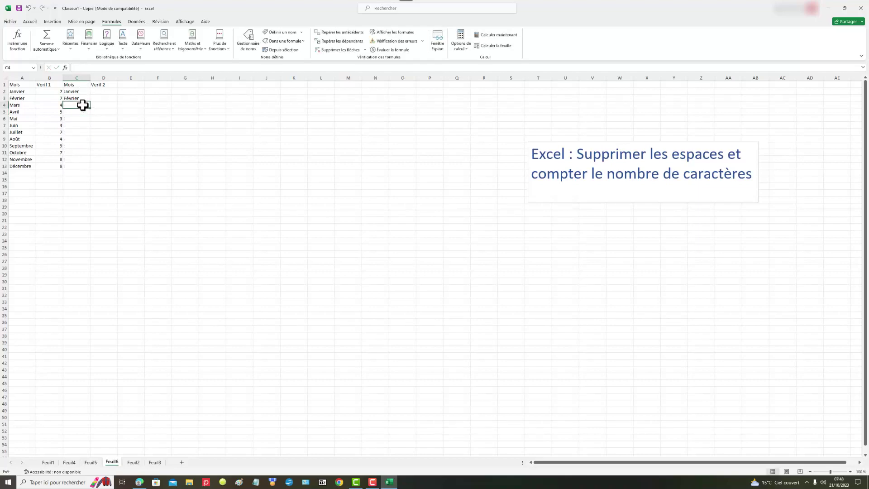
pyautogui.write('Mars')
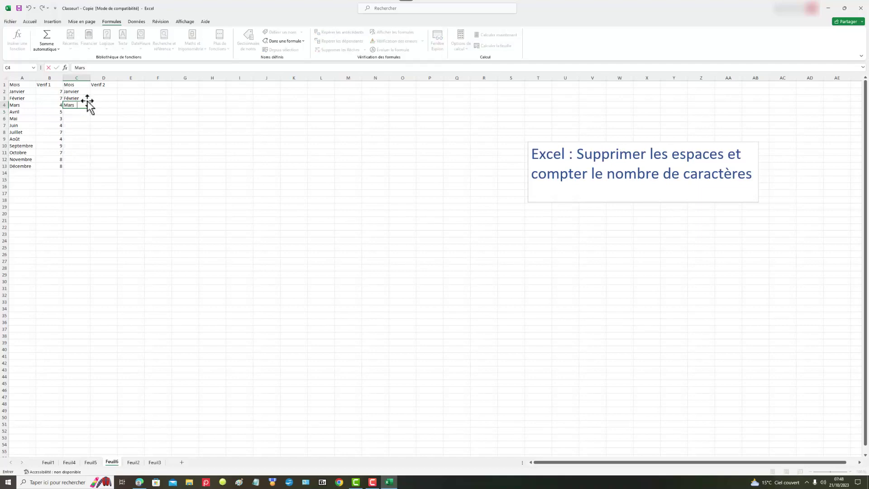
pyautogui.click(77, 113)
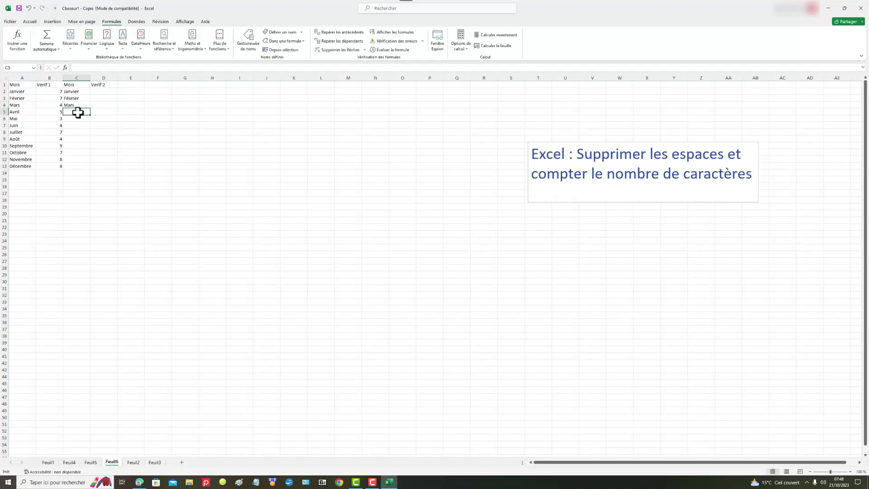
# Enter Avril, Mai, Juin and Juillet in C5:C8, then extend the series down to Décembre in C13
pyautogui.write('Avril')
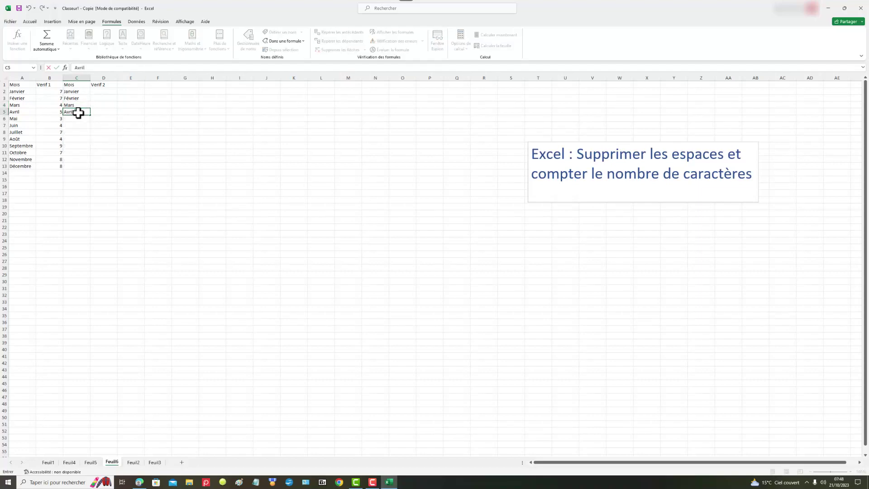
pyautogui.press('Return')
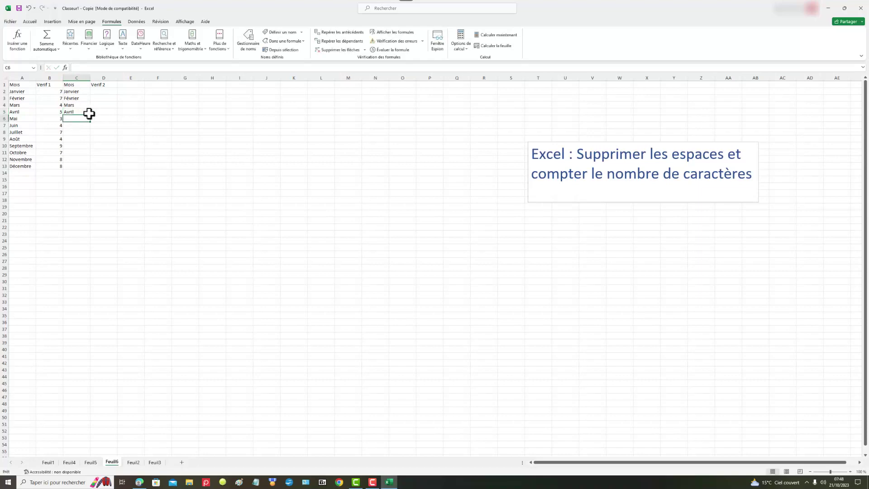
pyautogui.write('Mai')
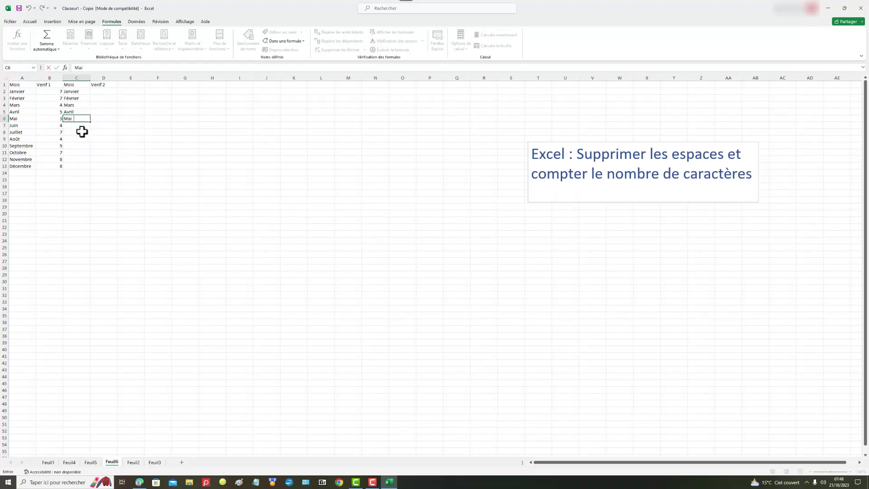
pyautogui.press('Return')
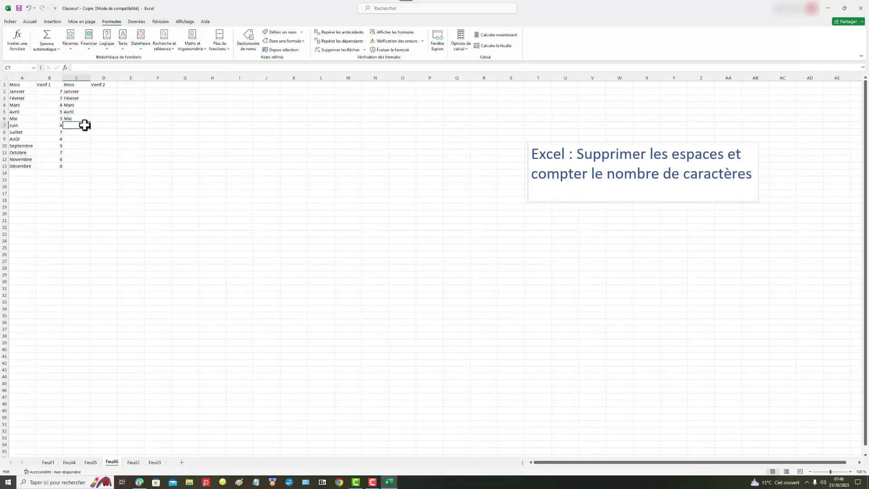
pyautogui.write('Juin')
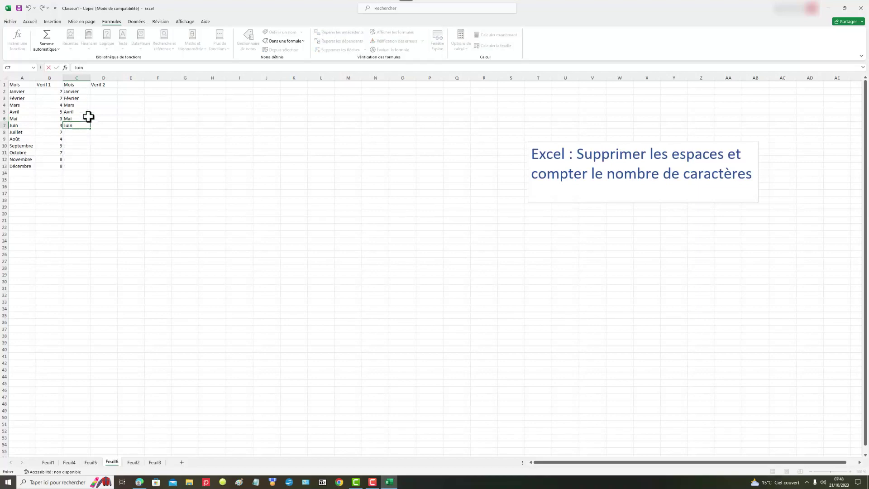
pyautogui.press('Return')
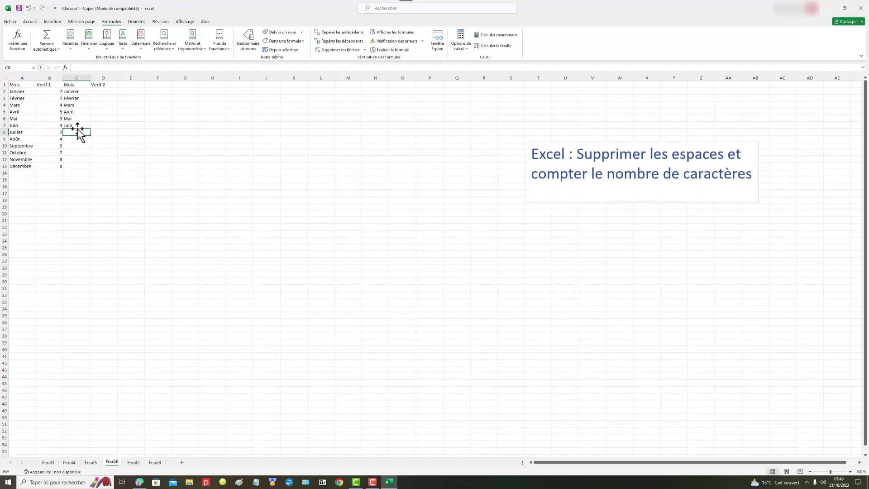
pyautogui.write('Juillet')
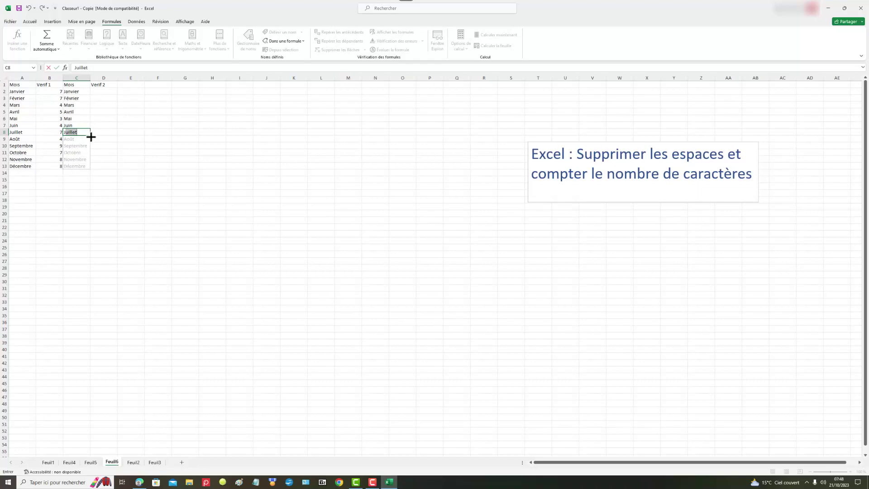
pyautogui.moveTo(91, 137); pyautogui.dragTo(85, 166)
pyautogui.click(106, 152)
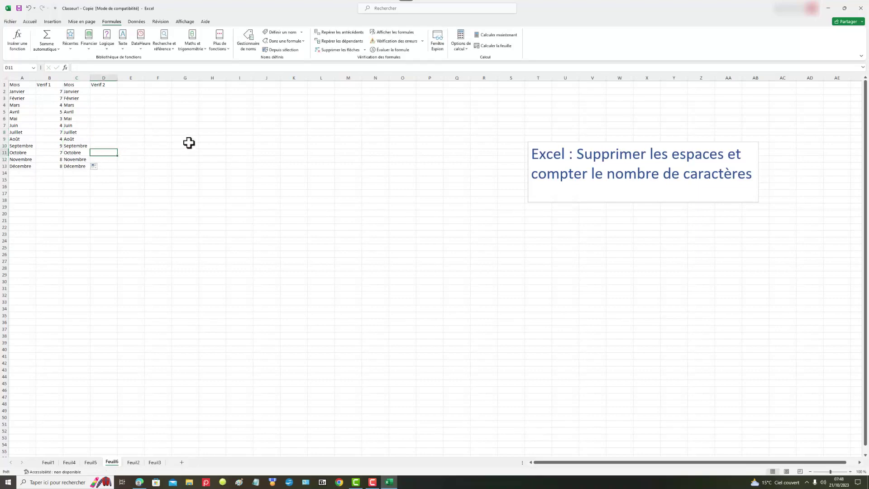
# Build =NBCAR(C2) in D2 from the Formules Texte functions, previewing 8 characters
pyautogui.click(100, 91)
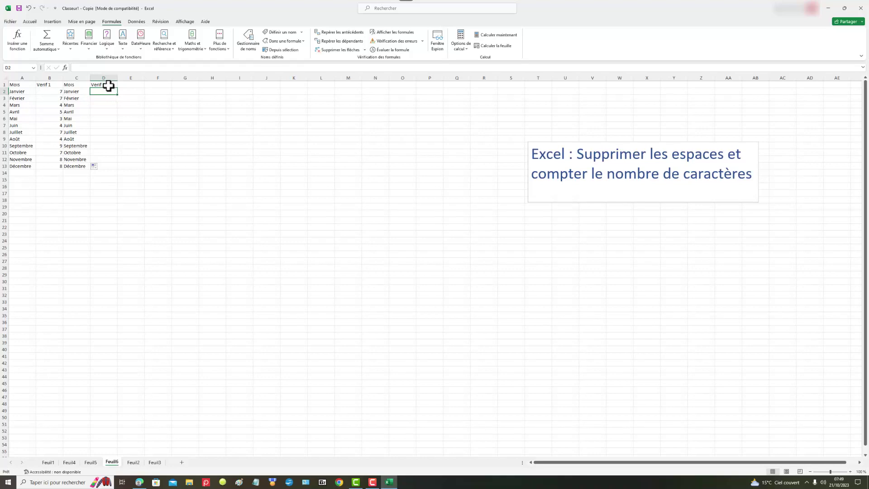
pyautogui.click(123, 45)
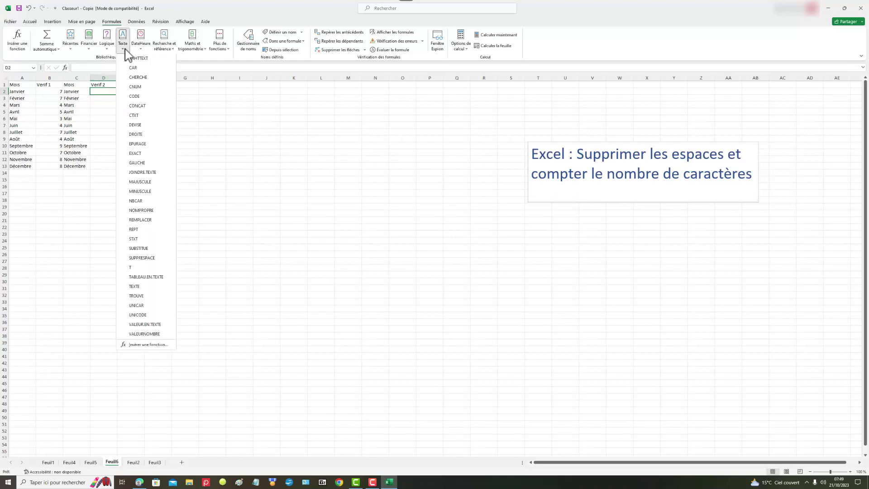
pyautogui.click(146, 201)
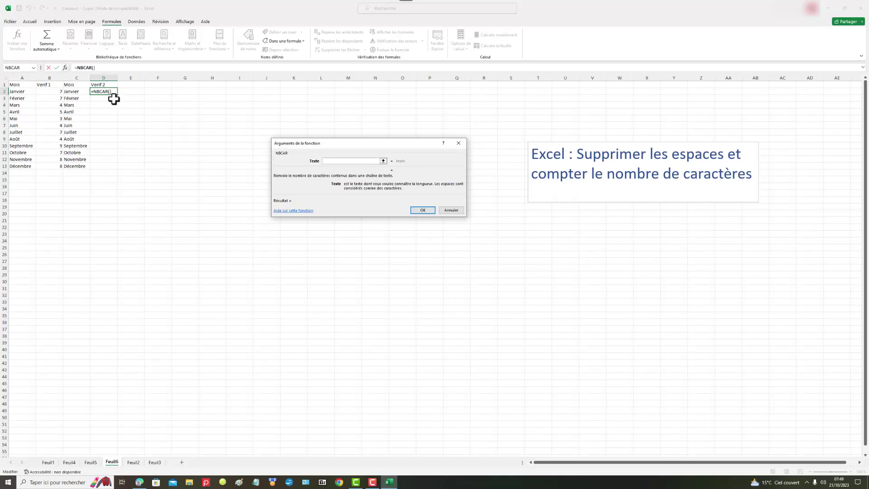
pyautogui.click(81, 92)
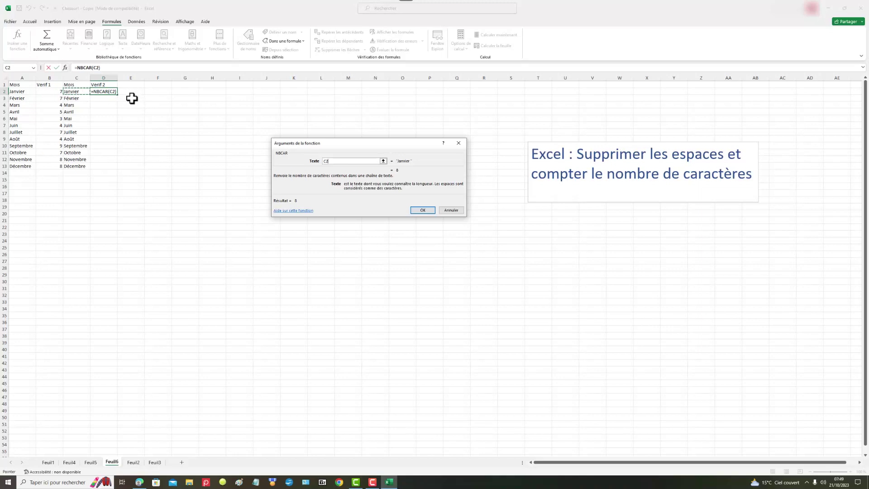
# Confirm =NBCAR(C2), copy it down to D13, and start a new heading in E1
pyautogui.click(429, 209)
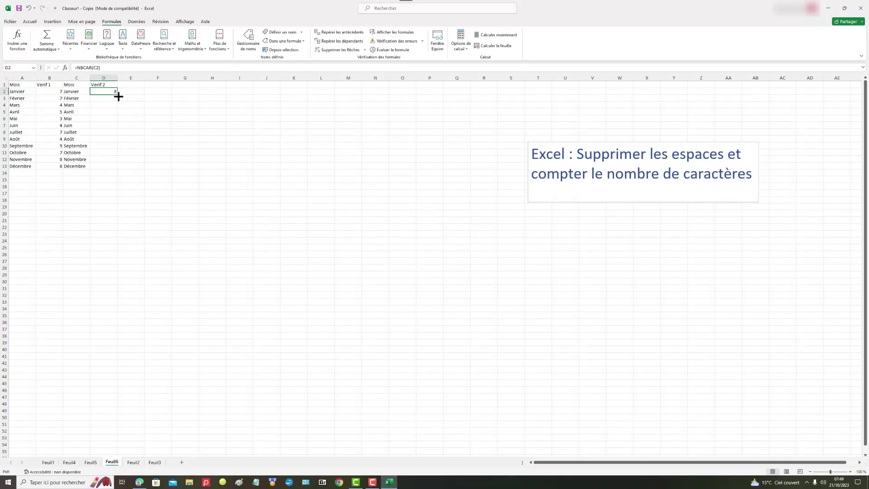
pyautogui.moveTo(118, 96); pyautogui.dragTo(118, 168)
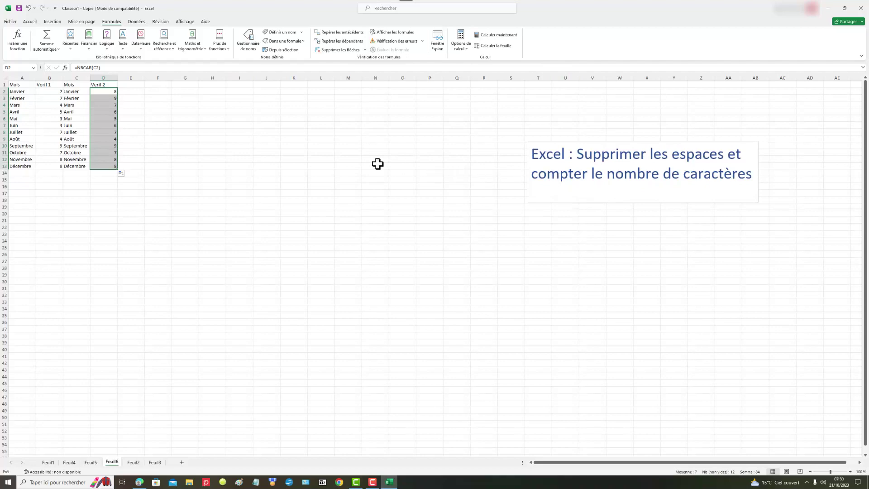
pyautogui.click(132, 84)
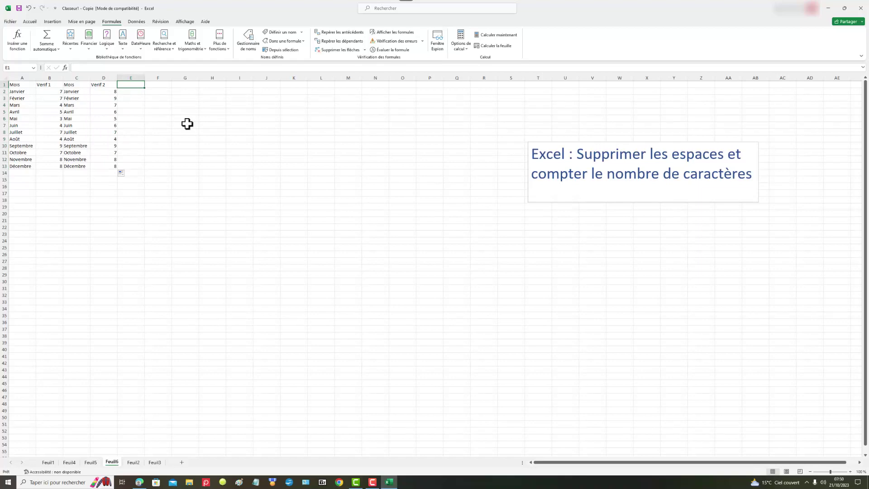
pyautogui.write('s espaces')
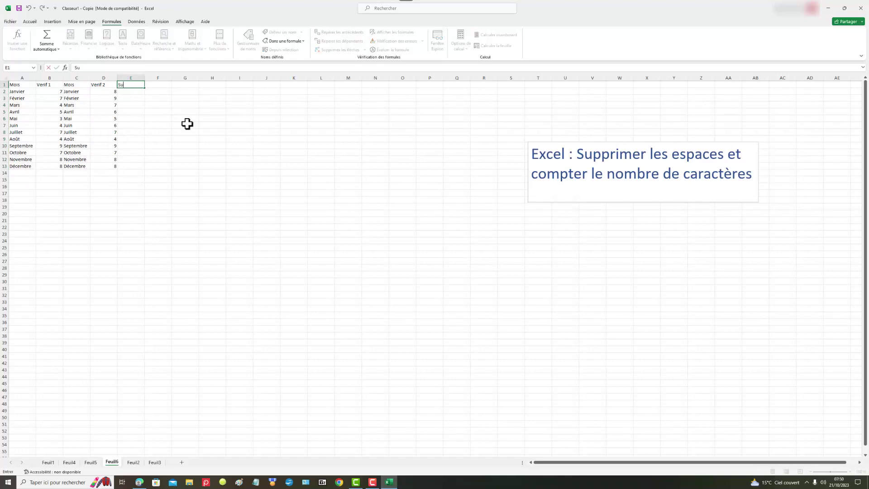
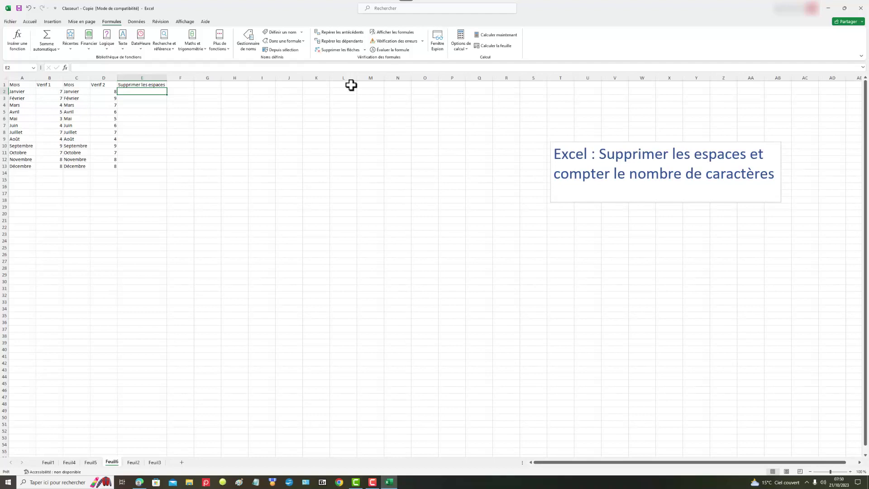
# Insert the SUPPRESPACE function into E2 from the Text functions list
pyautogui.click(123, 45)
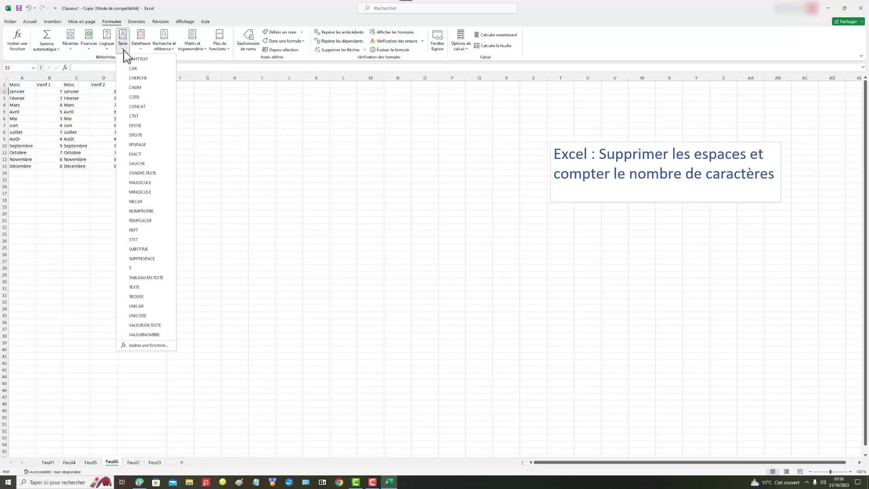
pyautogui.click(141, 258)
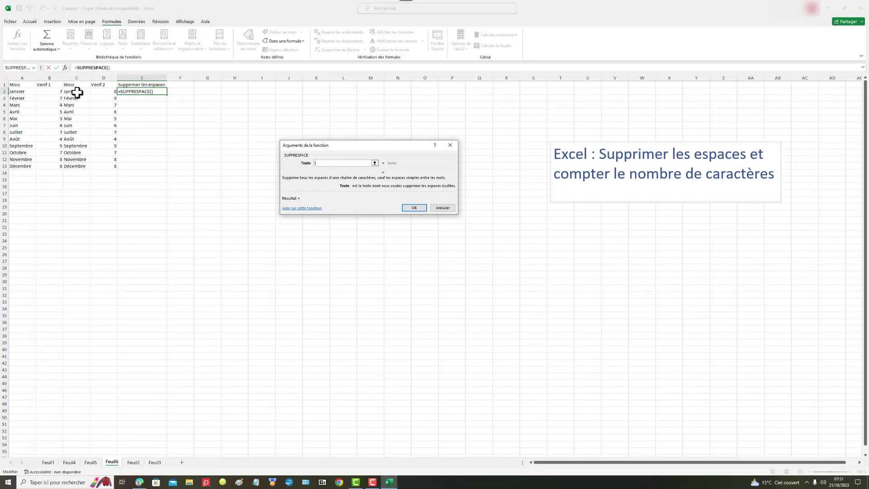
# Enter =SUPPRESPACE(C2) in E2 and fill it down to E13
pyautogui.click(77, 92)
pyautogui.click(414, 209)
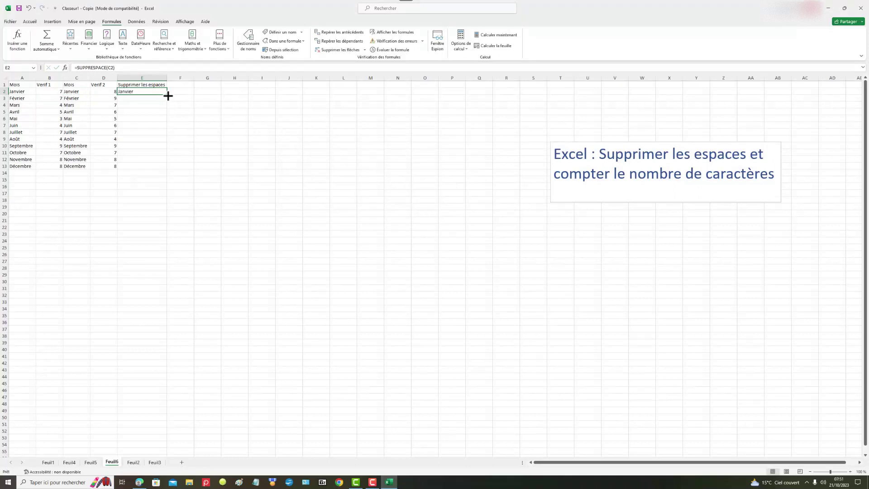
pyautogui.moveTo(167, 95); pyautogui.dragTo(159, 171)
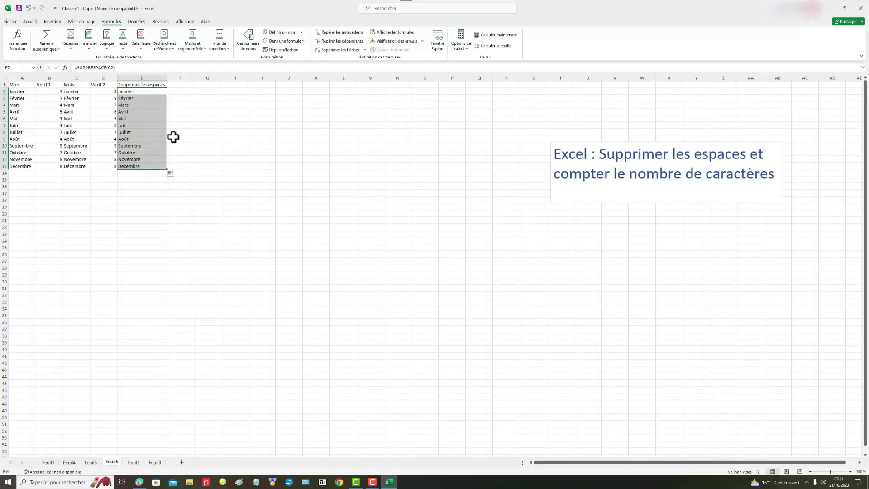
# Enter the heading 'Verif 3' in cell F1
pyautogui.click(181, 85)
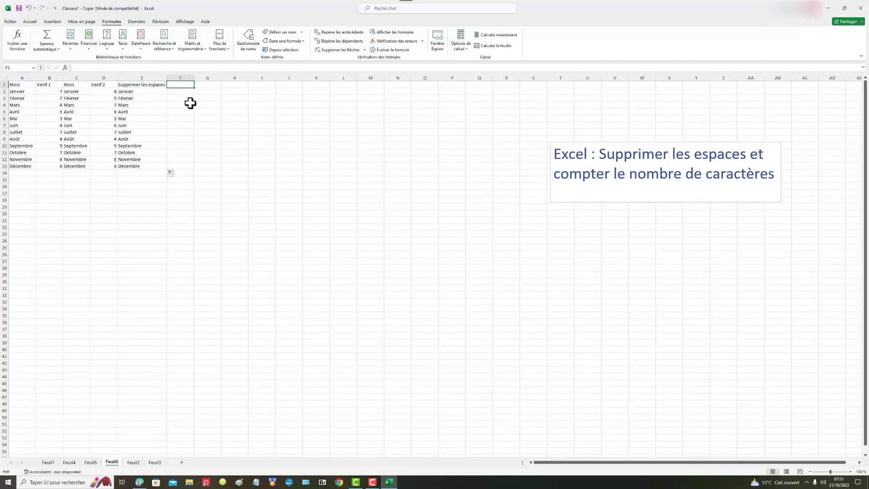
pyautogui.write('Cerif')
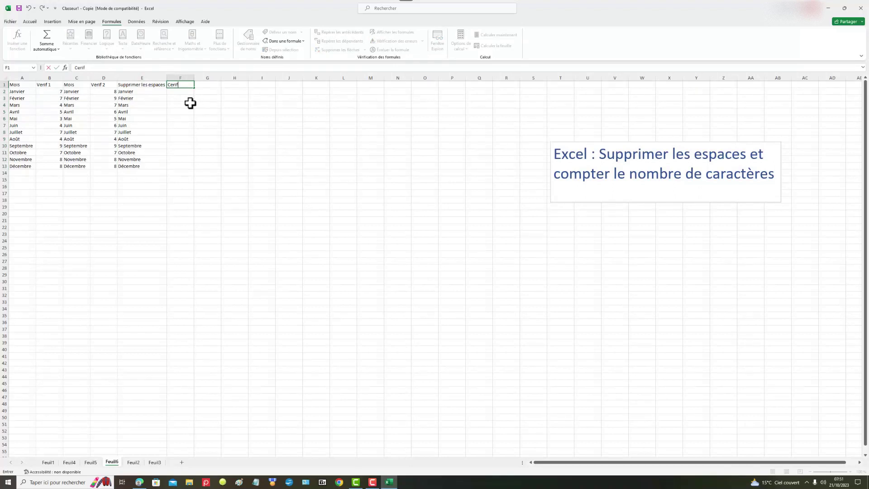
pyautogui.write('V')
pyautogui.click(189, 90)
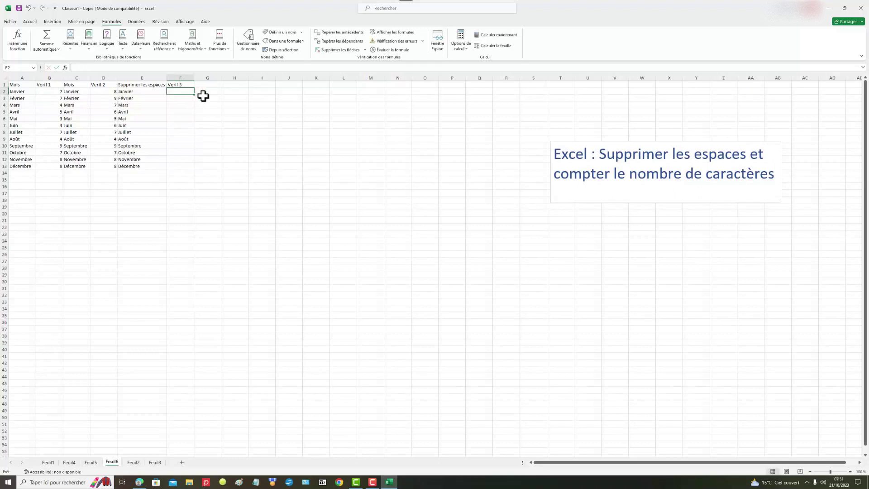
# Enter =NBCAR(E2) in F2 and fill it down to F13
pyautogui.write('=')
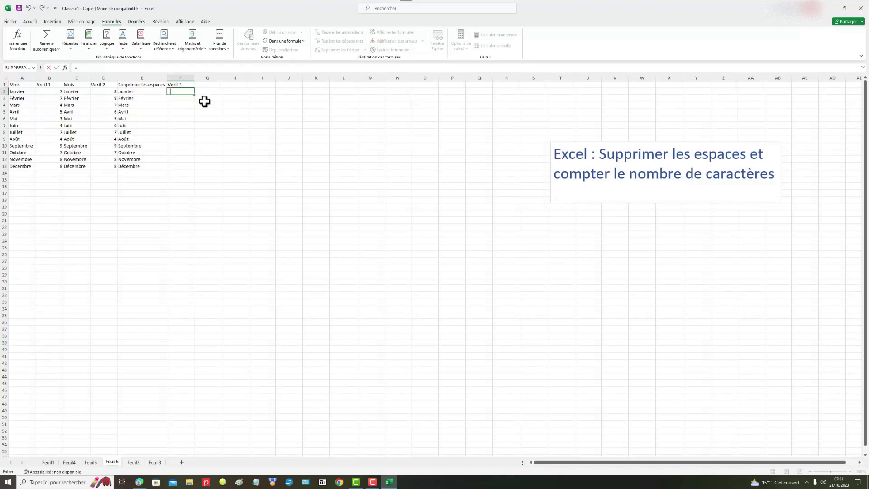
pyautogui.write('n')
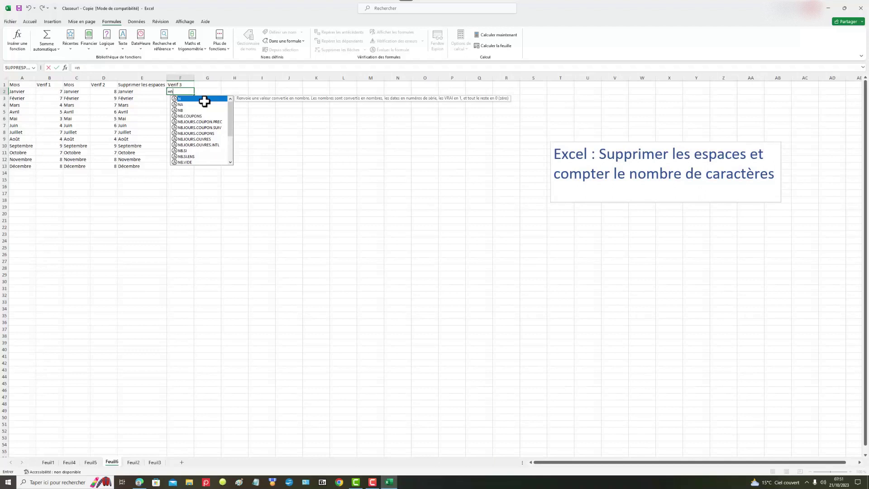
pyautogui.write('b')
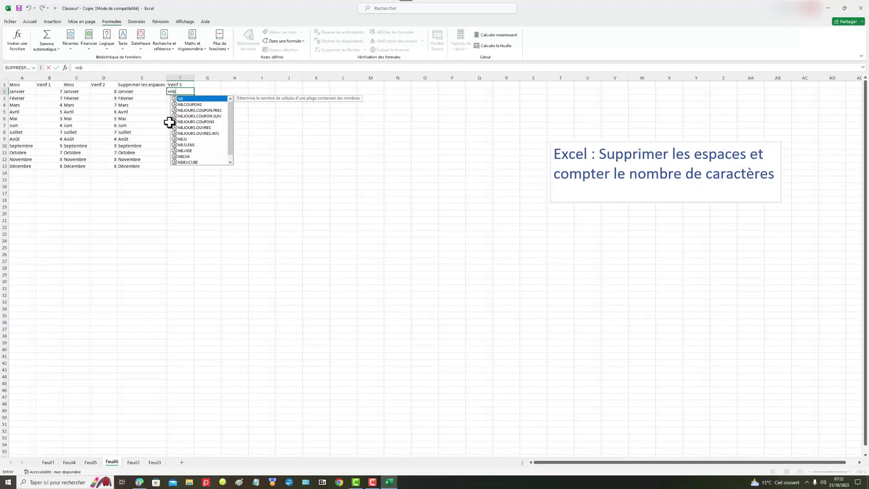
pyautogui.click(186, 156)
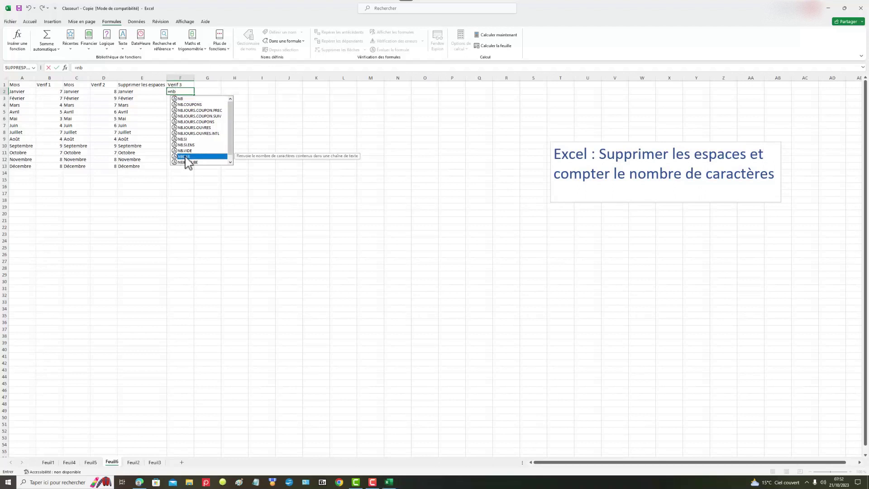
pyautogui.doubleClick(186, 158)
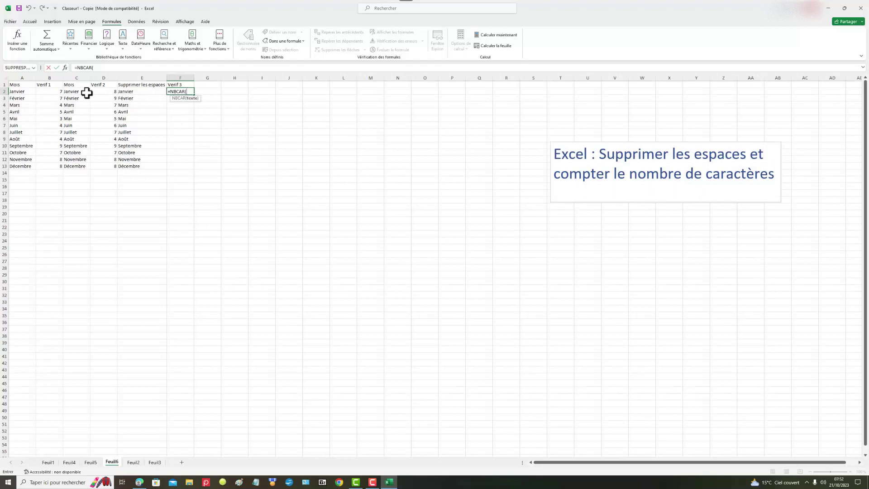
pyautogui.click(124, 92)
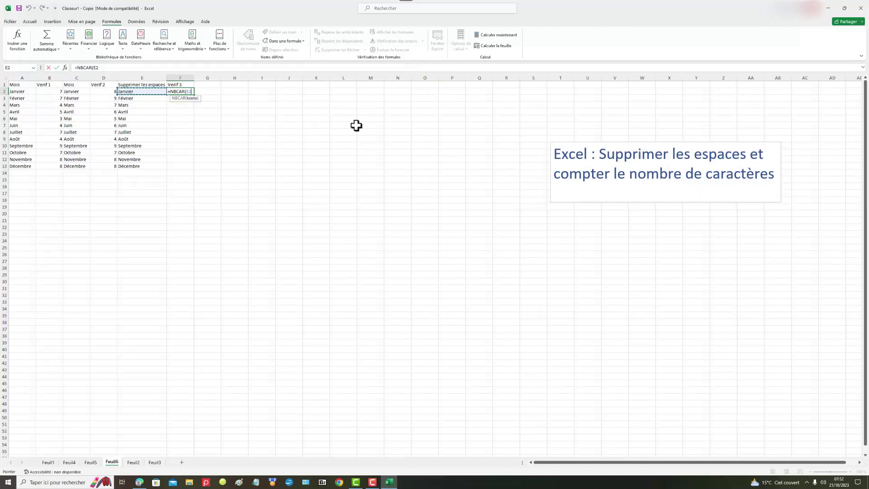
pyautogui.press('Return')
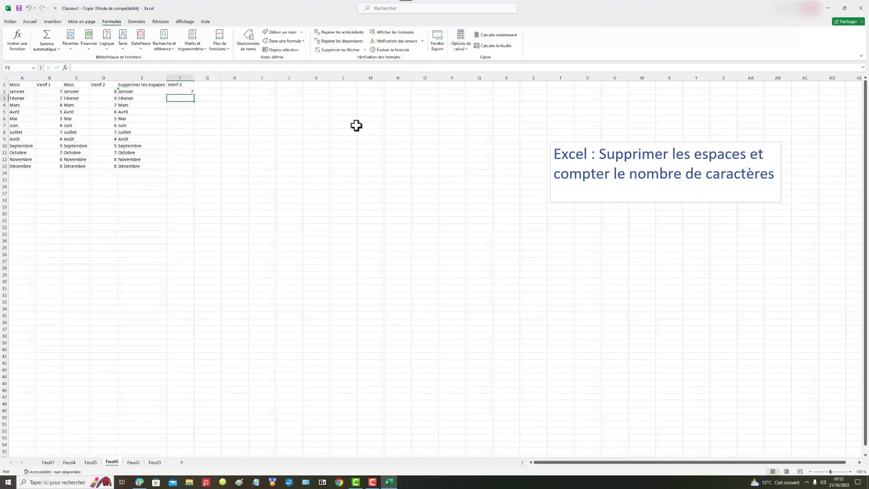
pyautogui.click(181, 92)
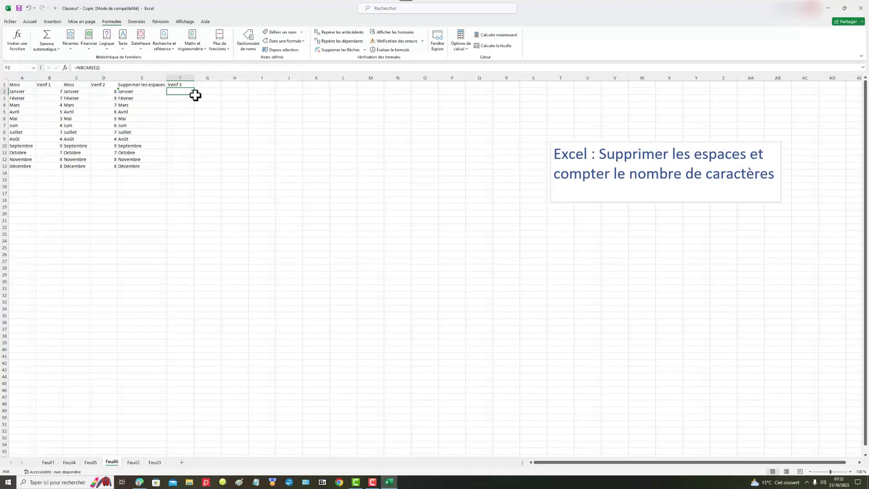
pyautogui.moveTo(195, 95); pyautogui.dragTo(192, 169)
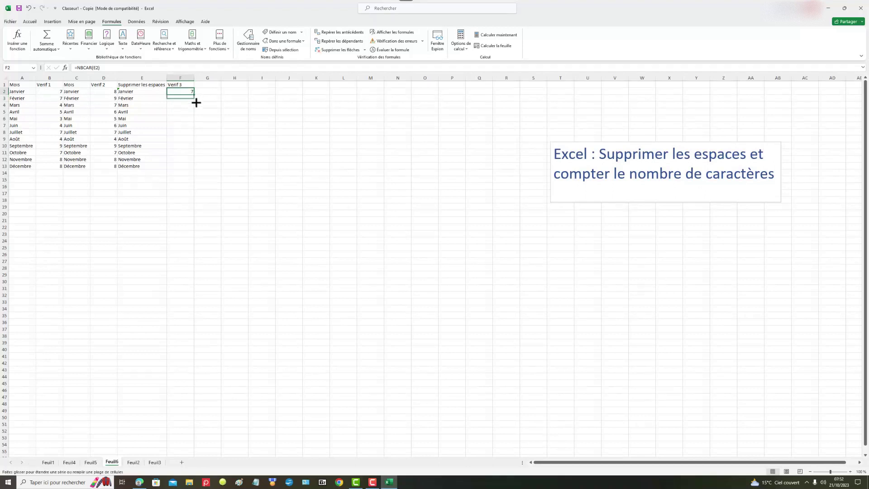